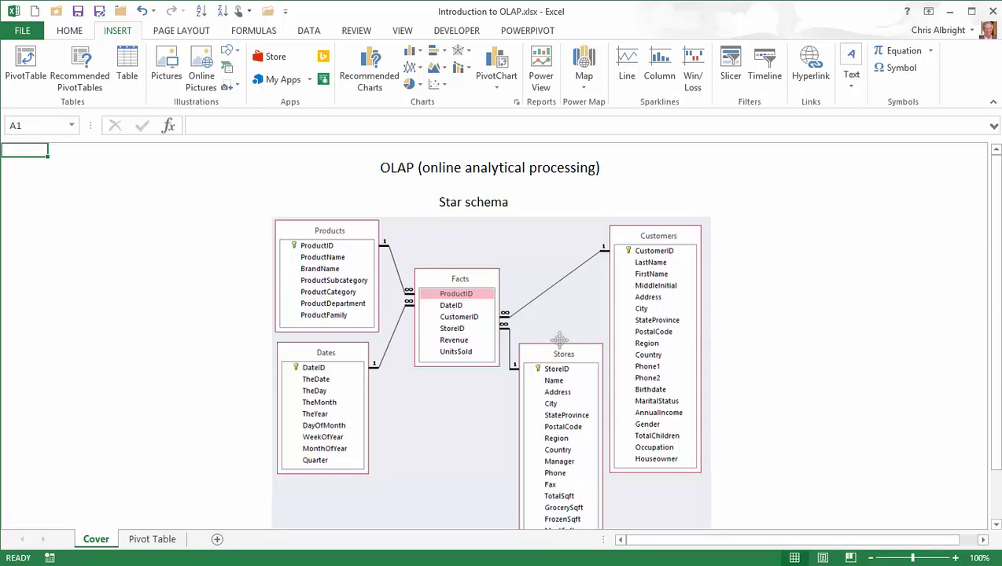
Start a new PivotTable using the external connection file Desktop\Foodmart.cub
drag(994, 358, 993, 389)
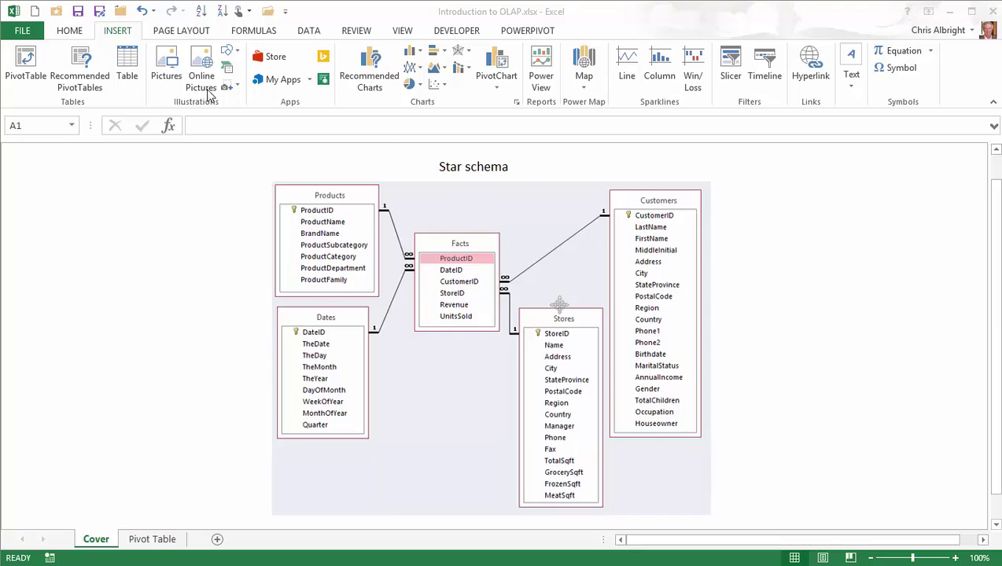
click(22, 68)
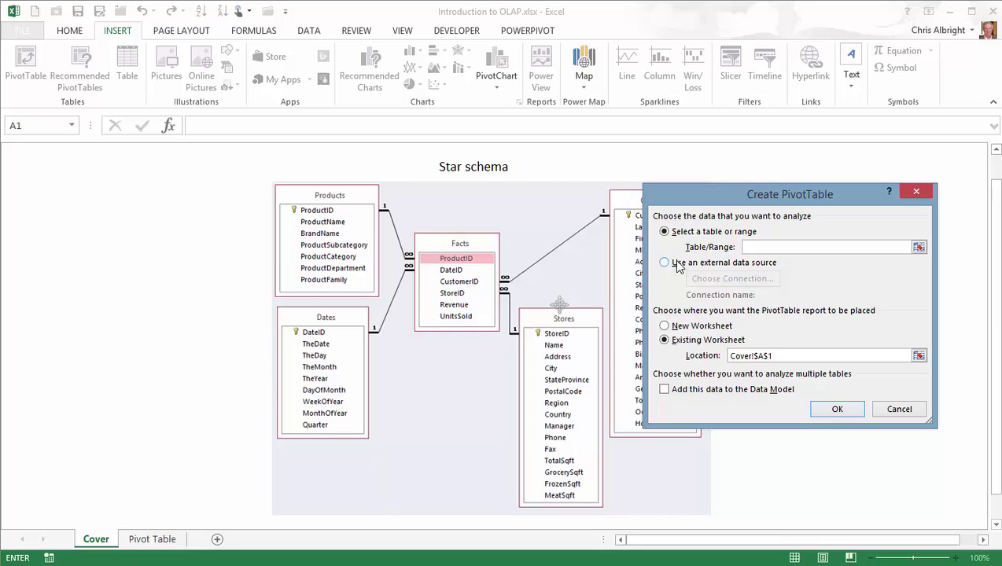
click(663, 264)
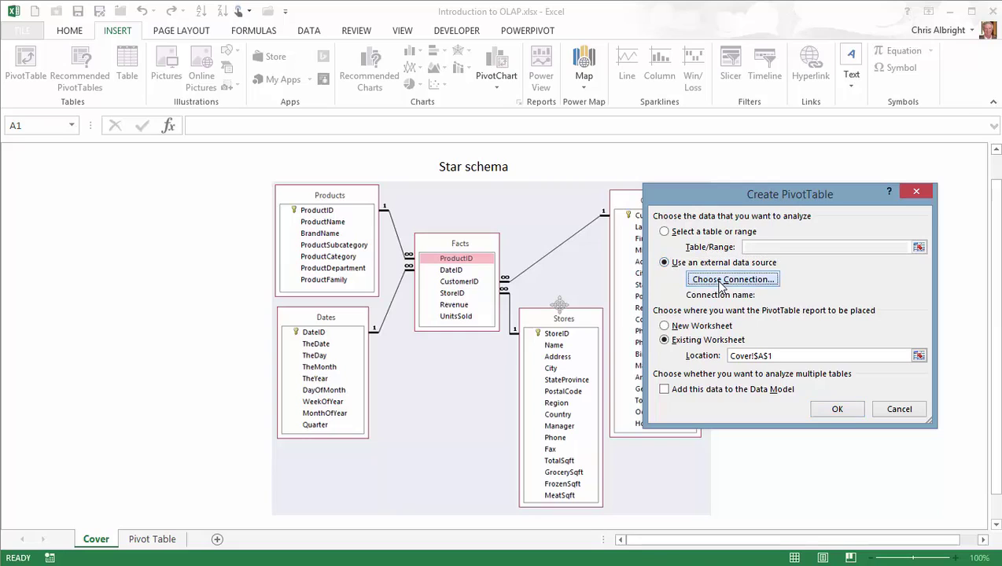
click(718, 281)
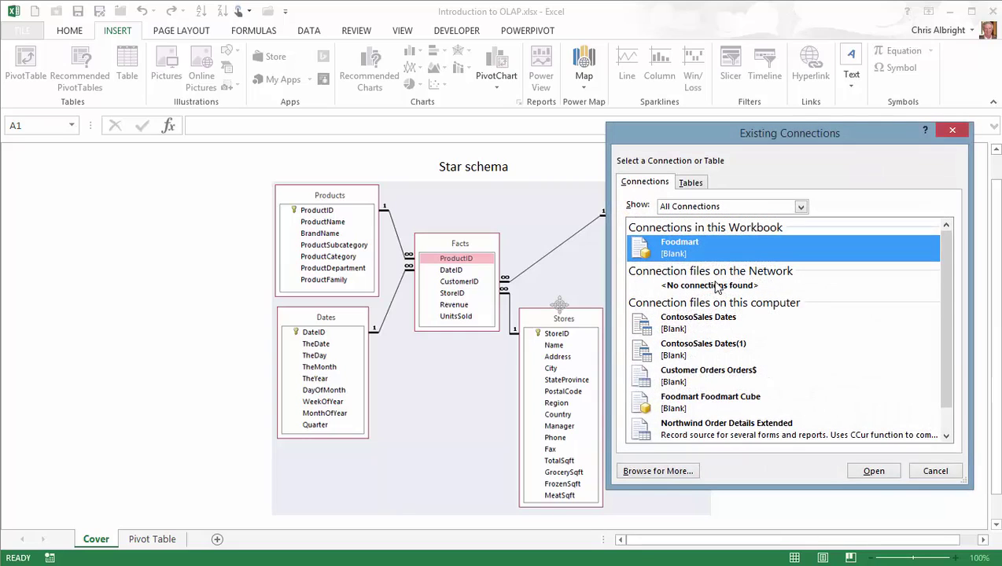
click(657, 471)
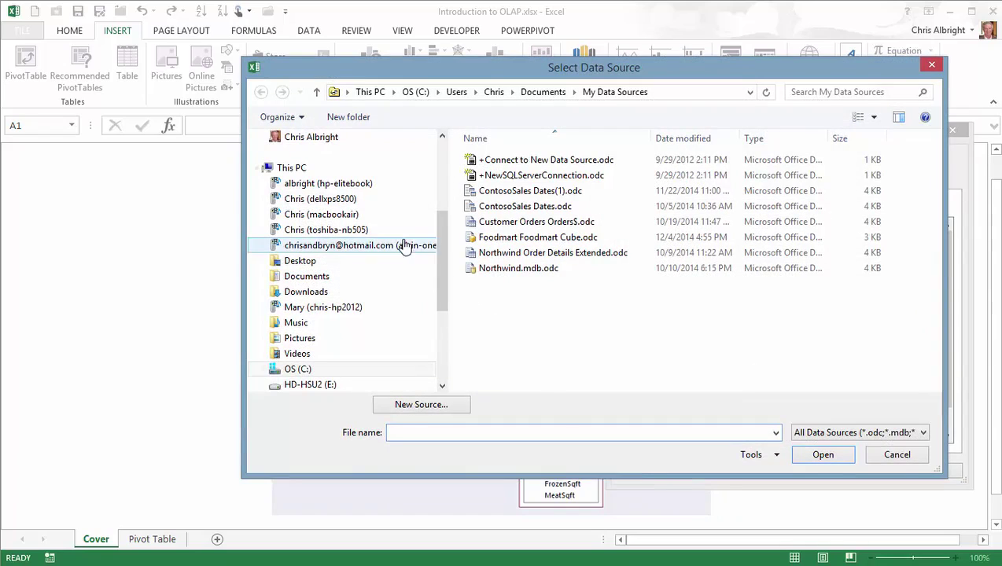
drag(440, 264, 454, 184)
click(328, 194)
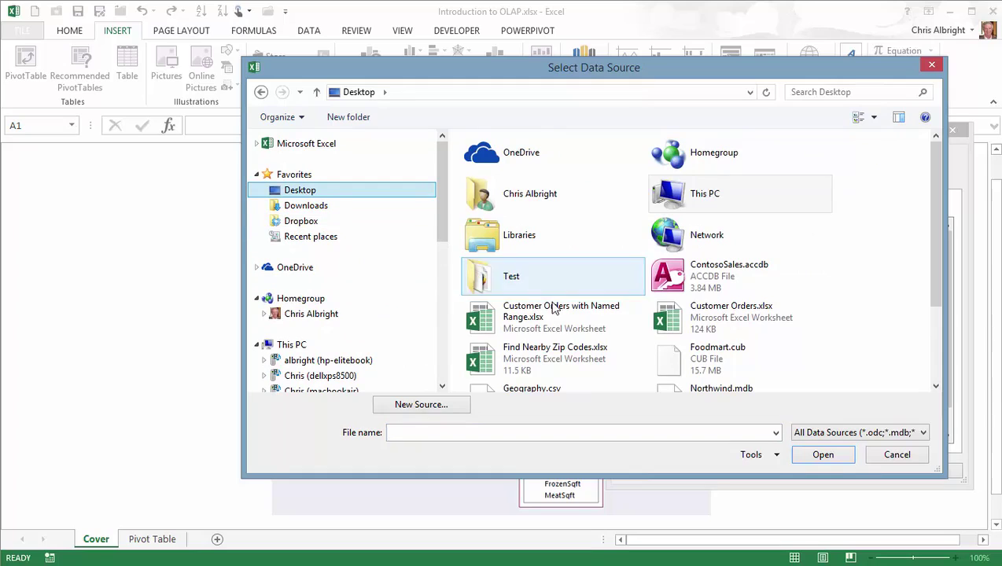
click(677, 360)
click(832, 456)
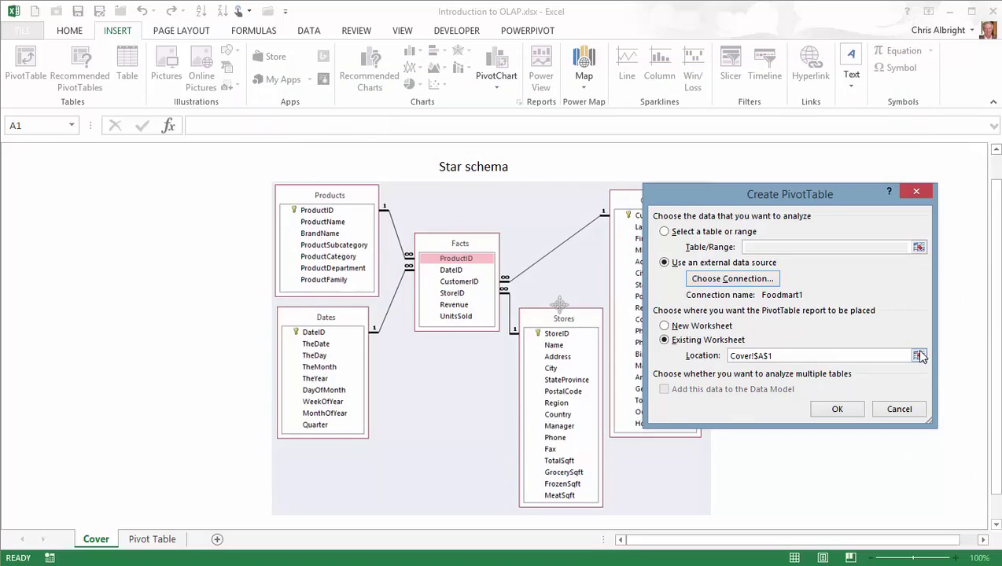
Set the PivotTable location to 'Pivot Table'!$A$1
click(919, 356)
click(154, 539)
click(41, 171)
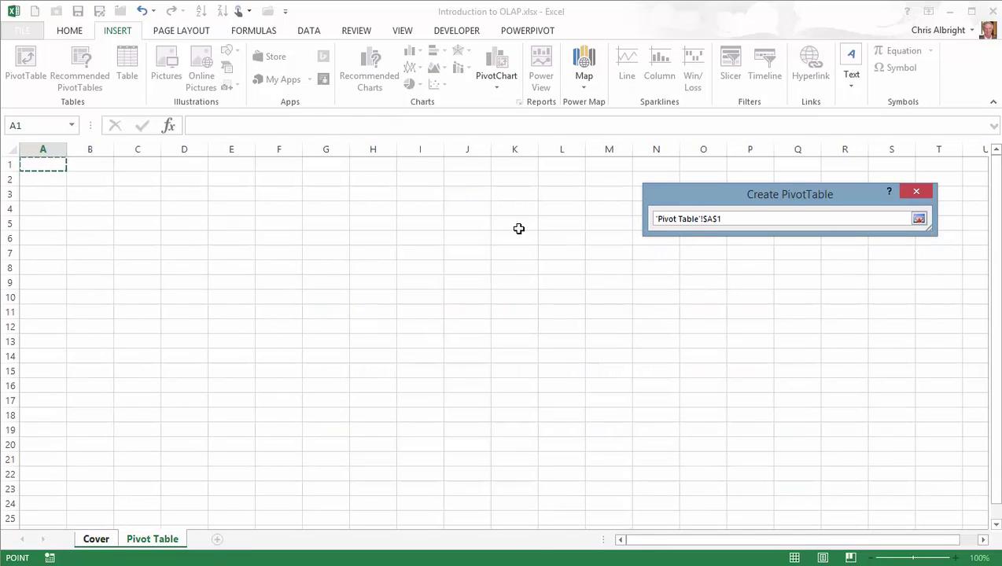
click(918, 222)
click(839, 412)
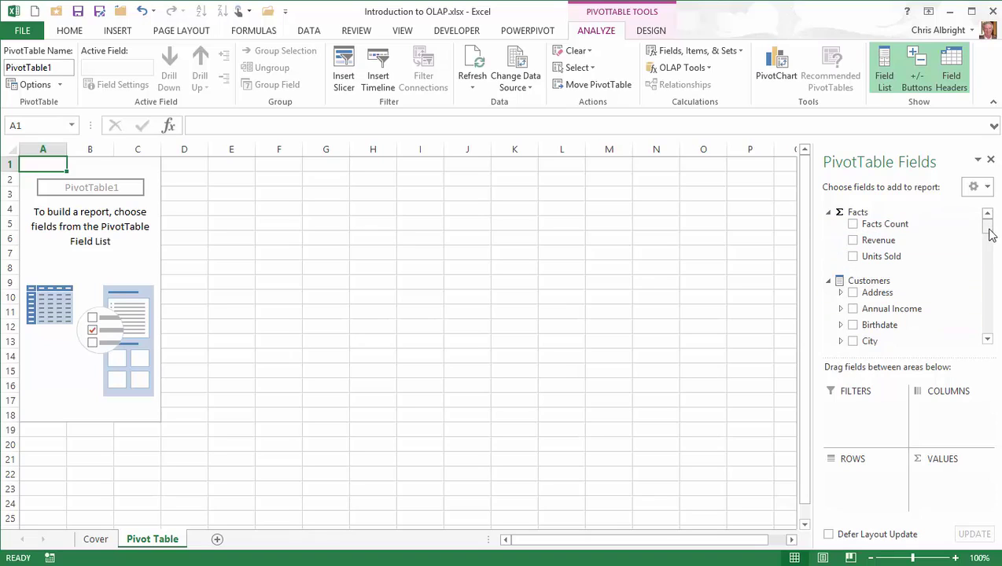
mouse_move(988, 227)
mouse_down()
mouse_move(983, 339)
mouse_move(976, 217)
mouse_up()
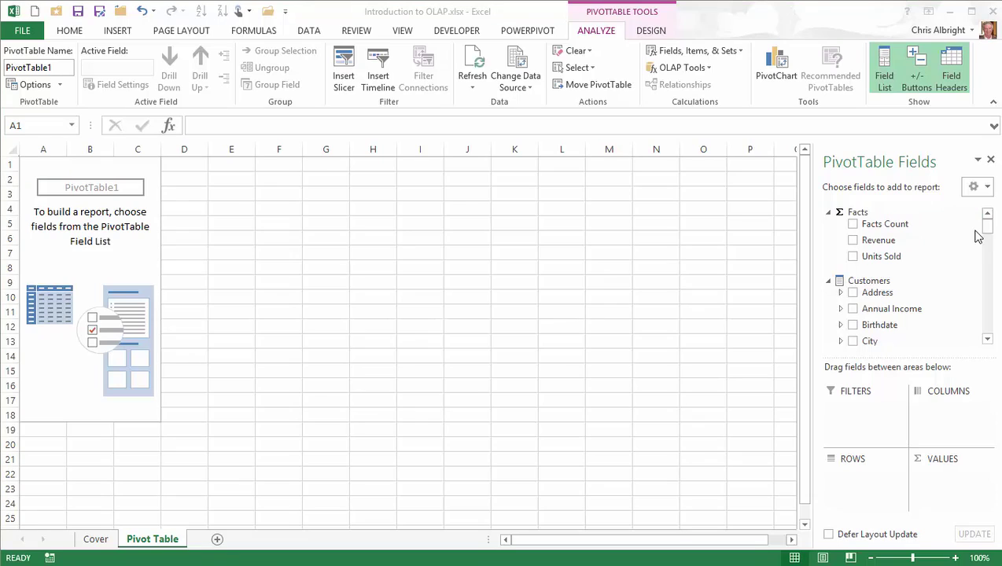
Add Revenue as the value and put the Date - YQMD hierarchy in Rows
click(856, 242)
click(854, 242)
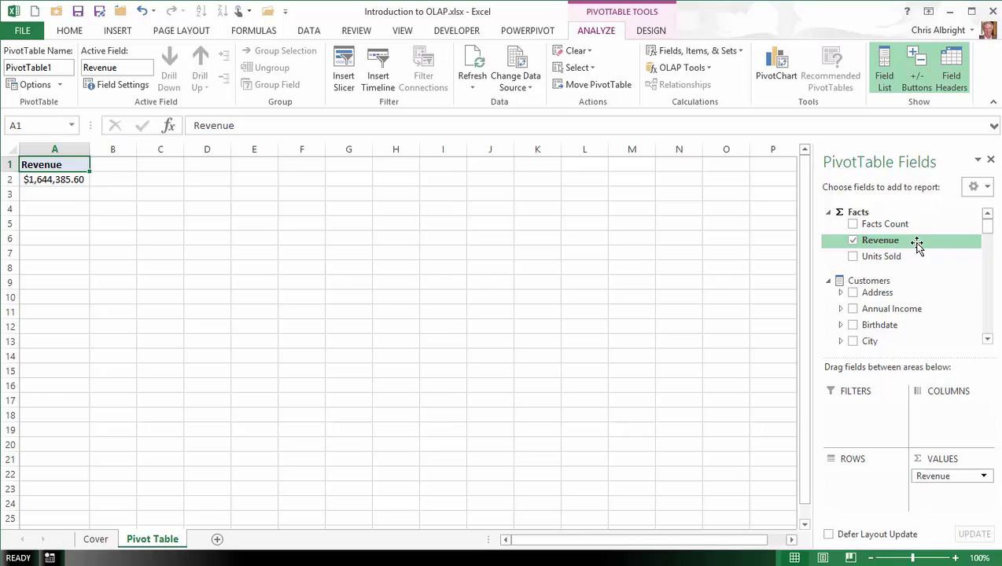
drag(987, 223, 988, 269)
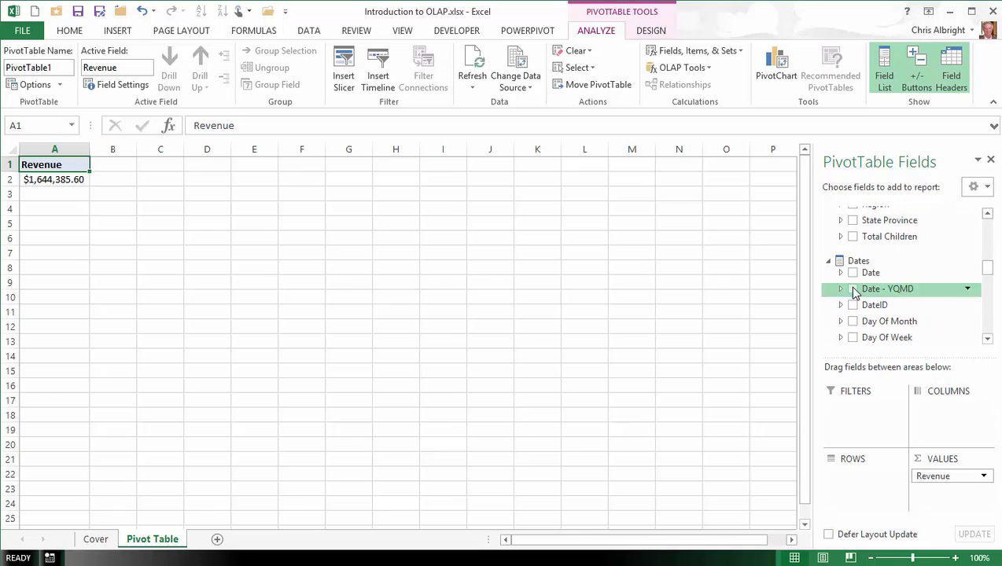
drag(849, 287, 844, 490)
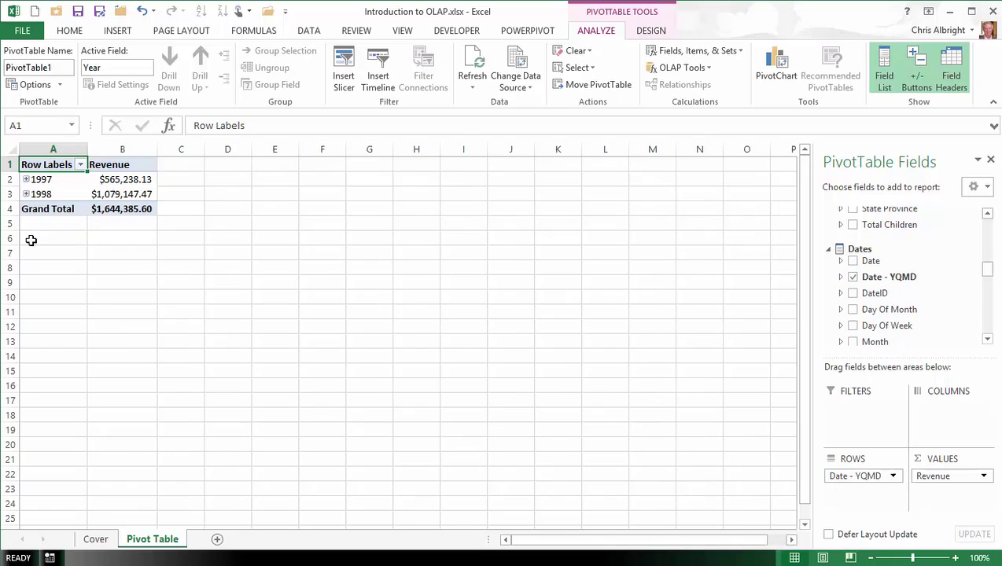
Expand 1998, Q2 and June to show June's daily revenue
click(26, 195)
click(35, 223)
click(45, 253)
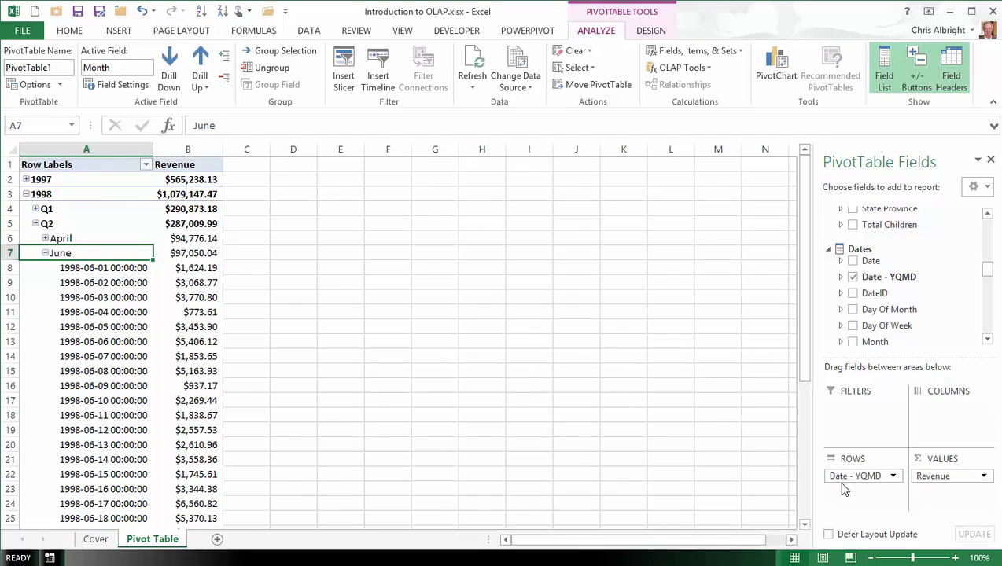
Replace Date - YQMD in Rows with the Product Full Hierarchy
drag(846, 475, 738, 418)
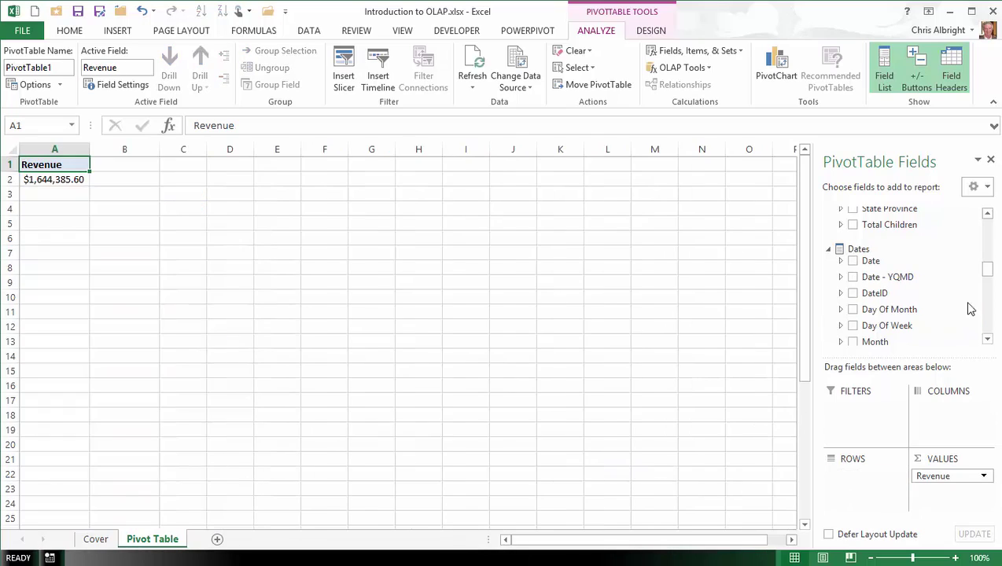
drag(988, 270, 988, 297)
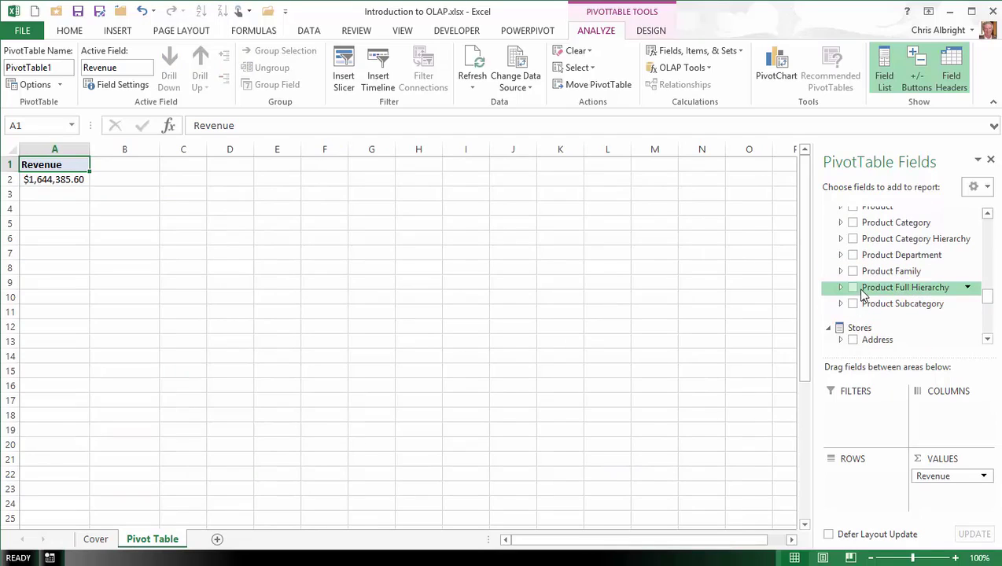
drag(864, 289, 860, 475)
Expand Drink, Beverages, Drinks, Flavored Drinks and Fabulous to show its products
double_click(43, 180)
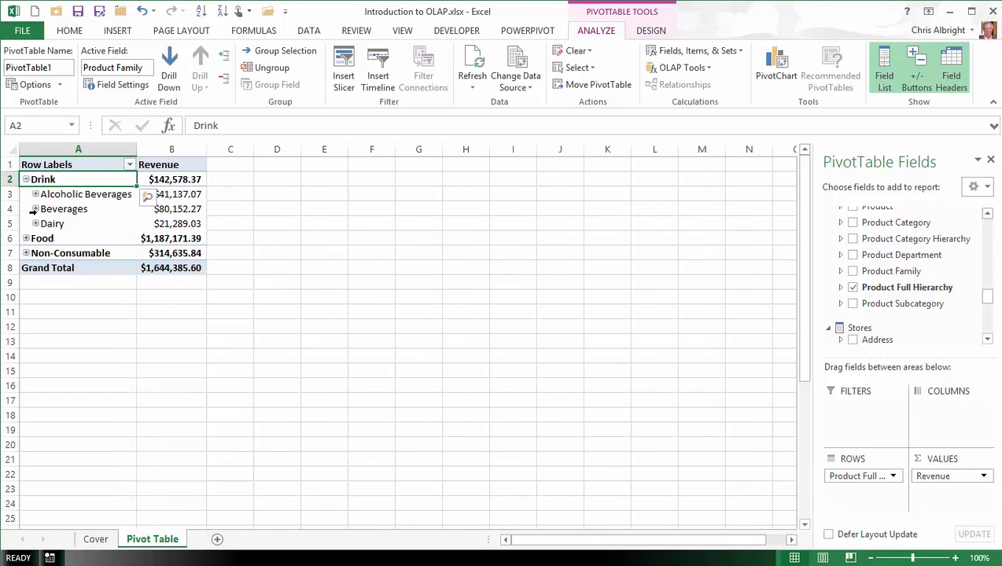
click(35, 208)
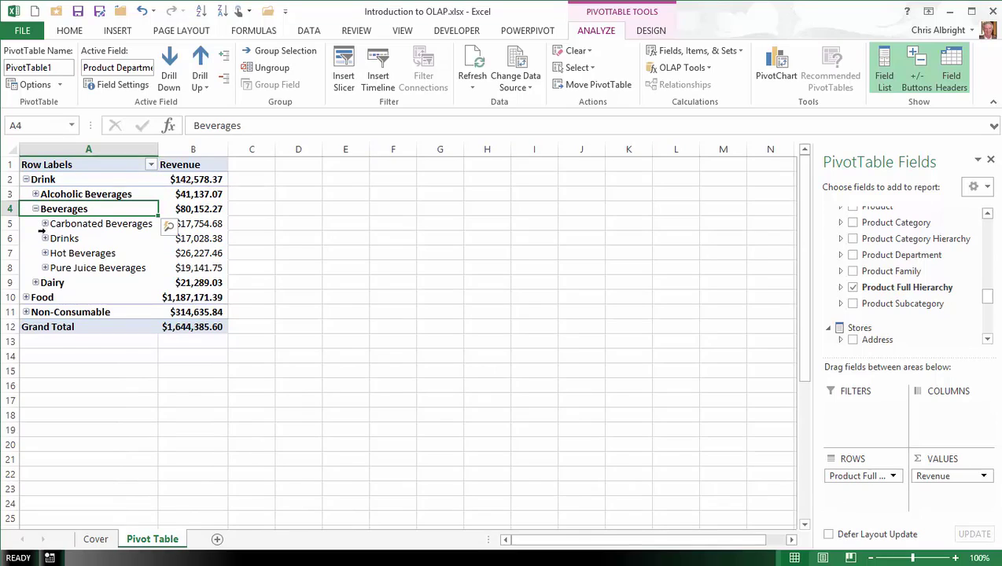
click(45, 239)
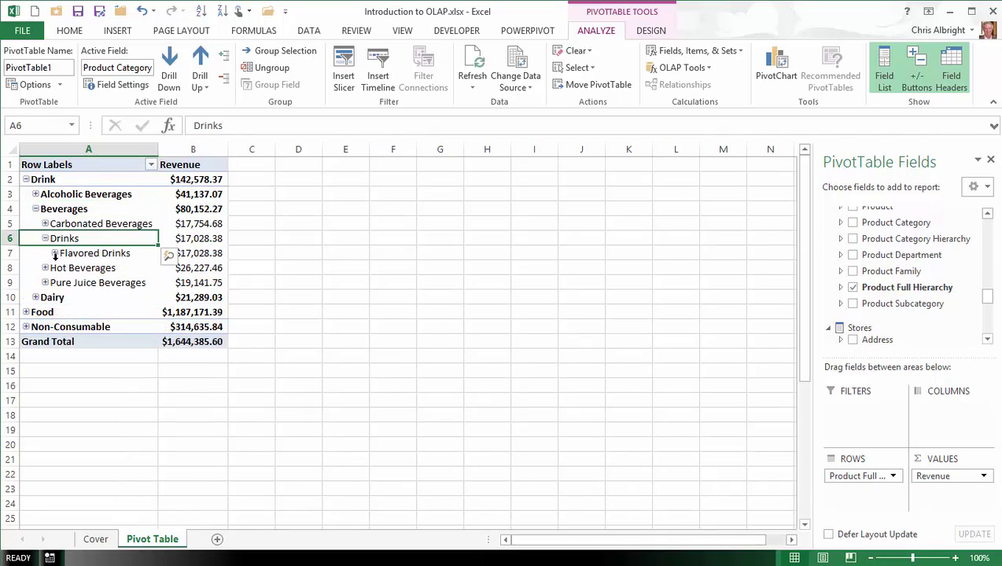
click(55, 254)
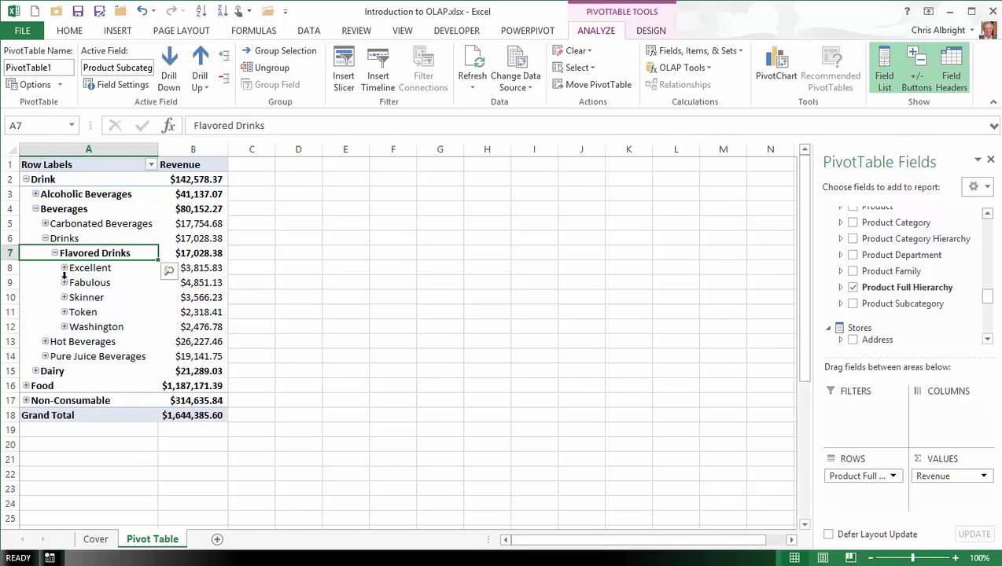
click(64, 283)
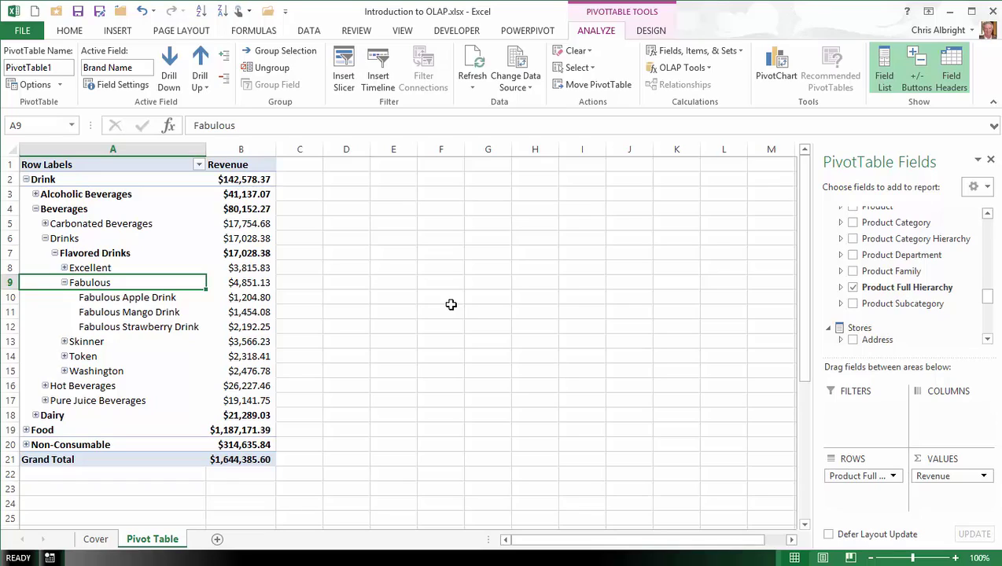
click(708, 69)
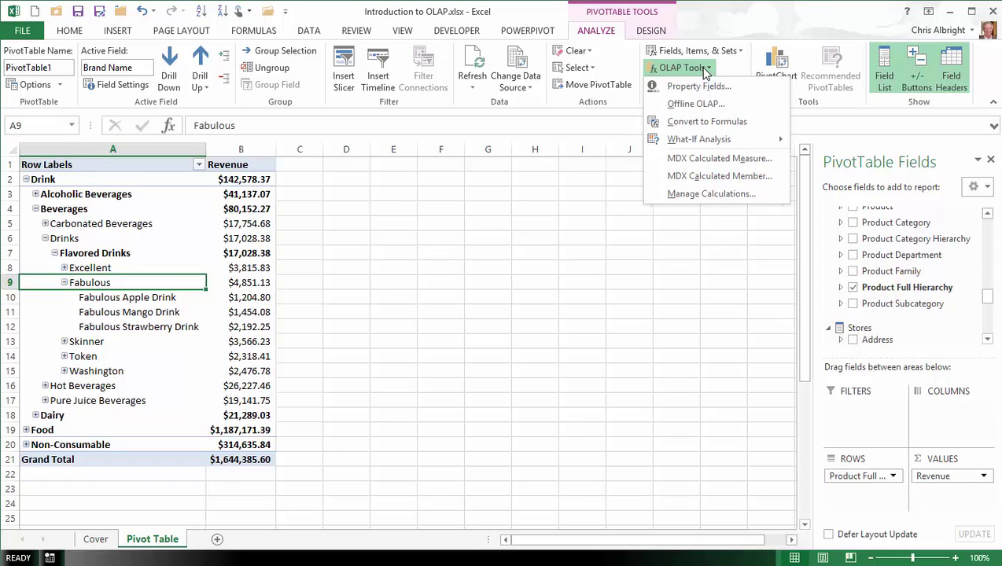
click(706, 69)
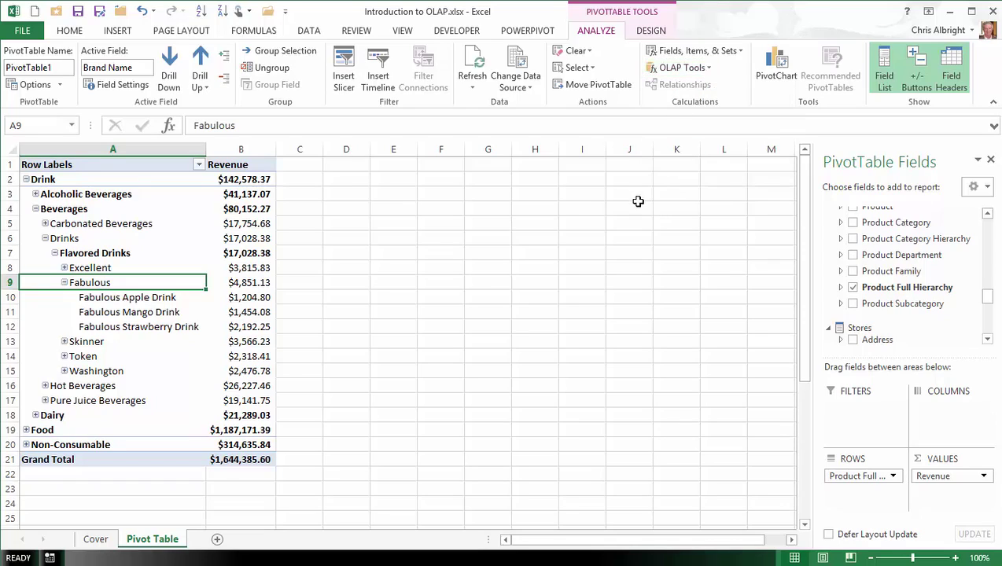